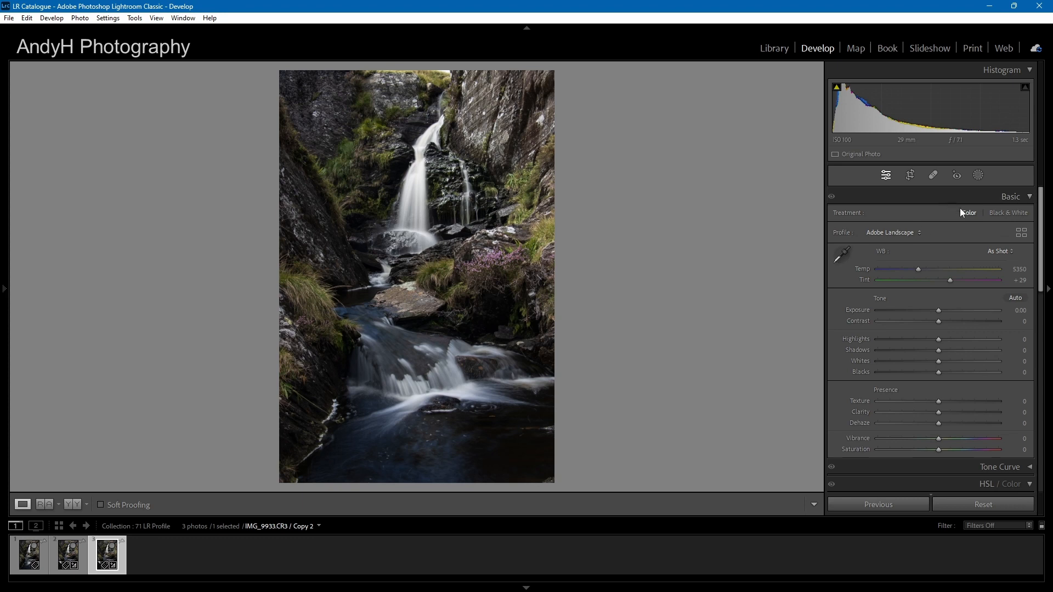
Apply the Camera Matching Landscape profile to Copy 2 from the profile browser and mark that profile as a favorite
left_click(918, 233)
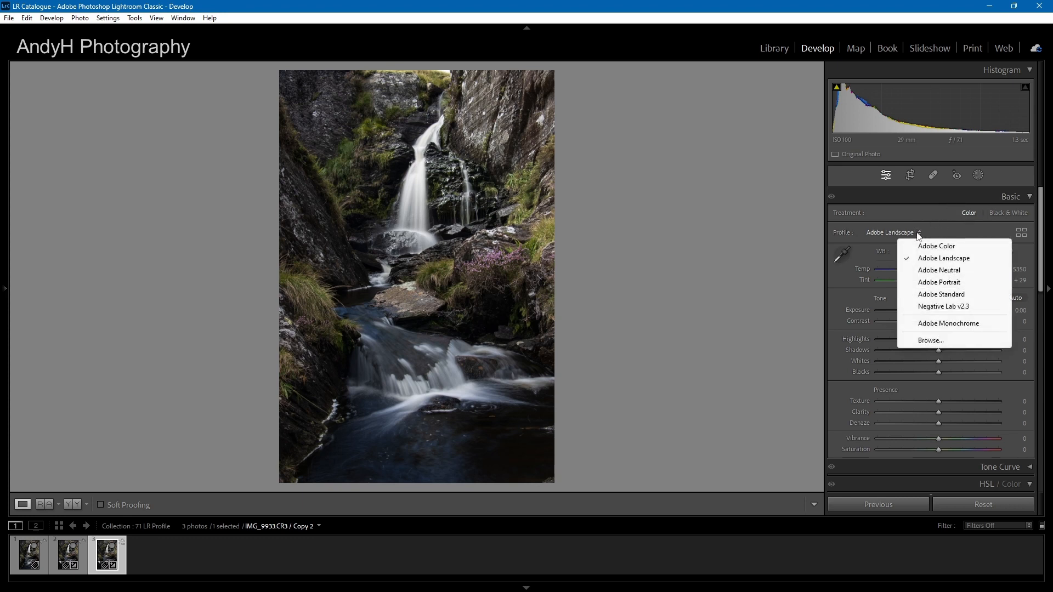
left_click(998, 230)
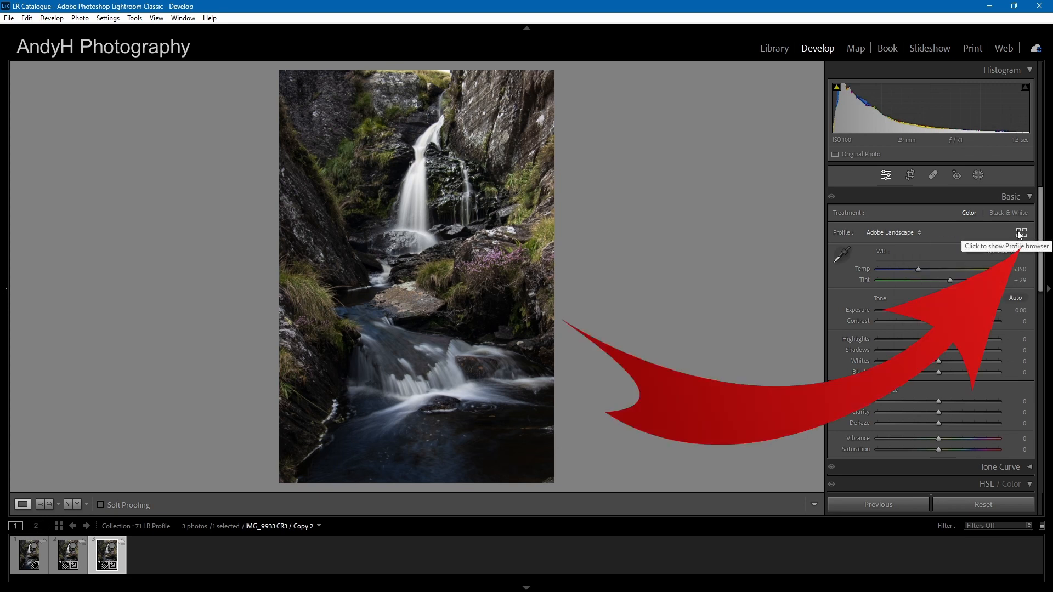
left_click(1021, 233)
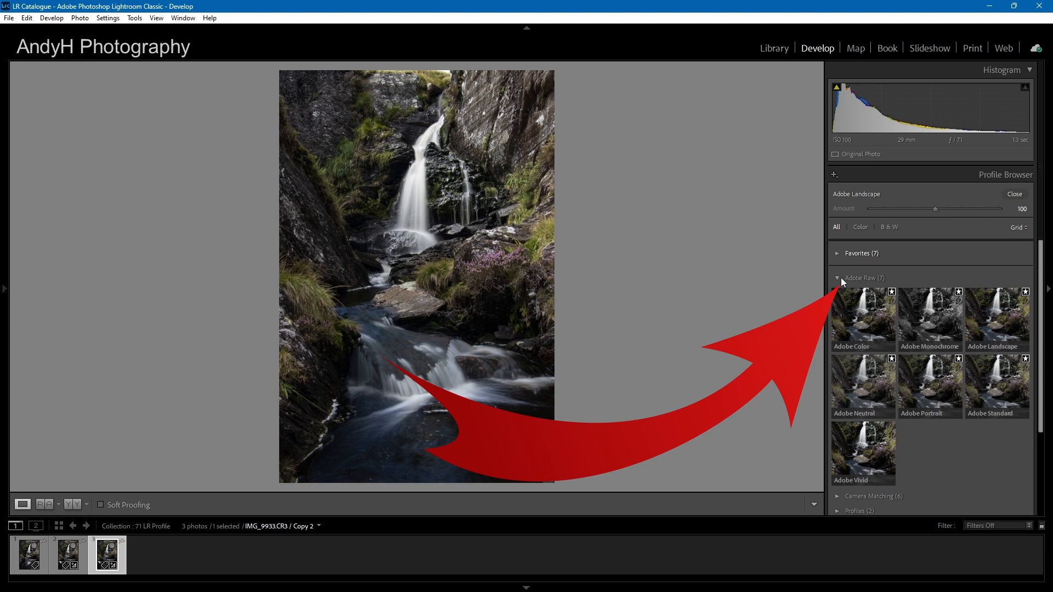
left_click(837, 279)
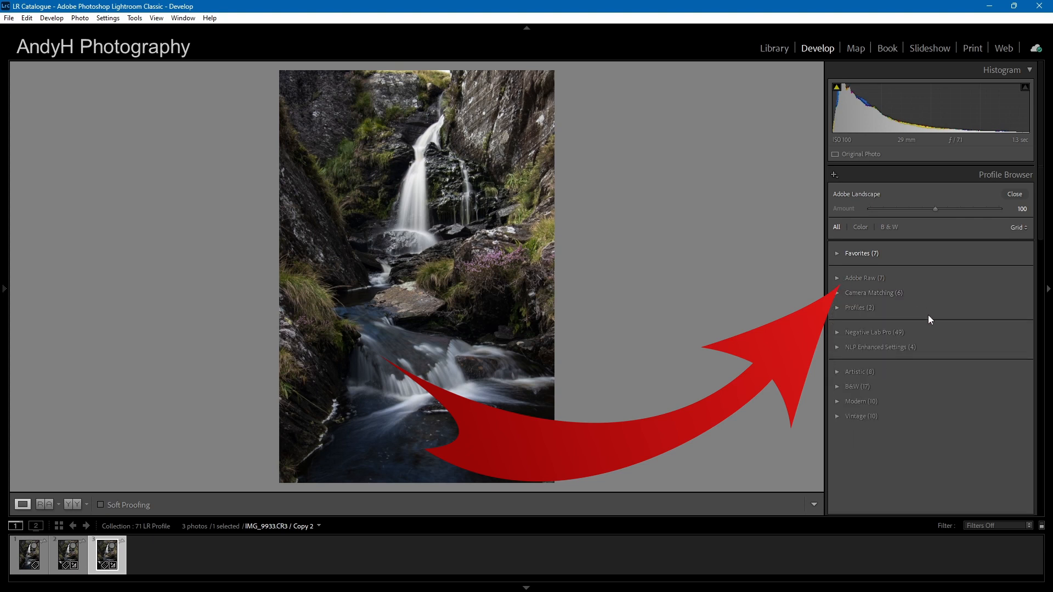
left_click(835, 293)
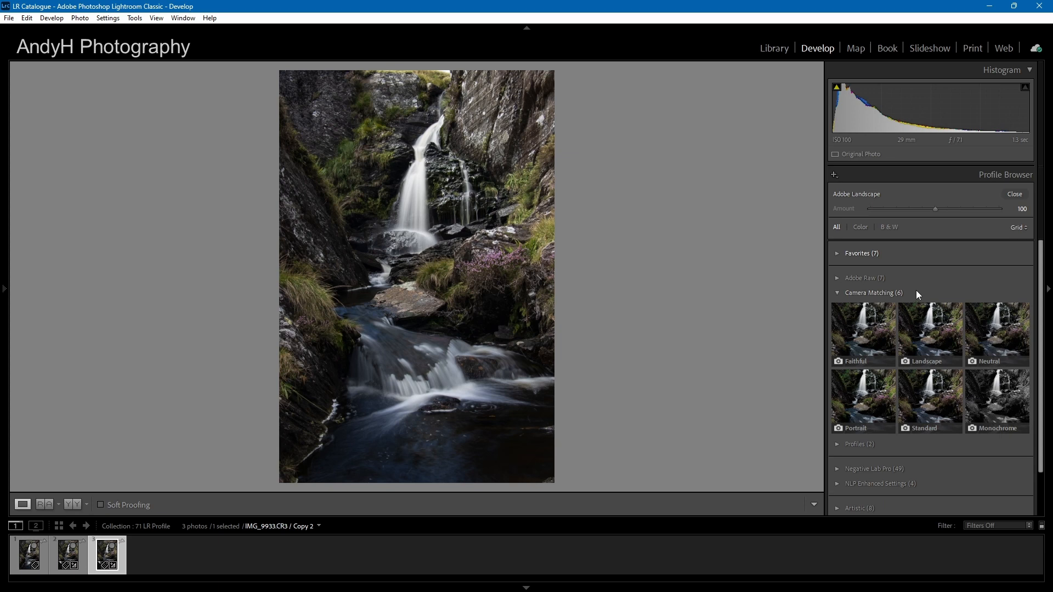
left_click(928, 340)
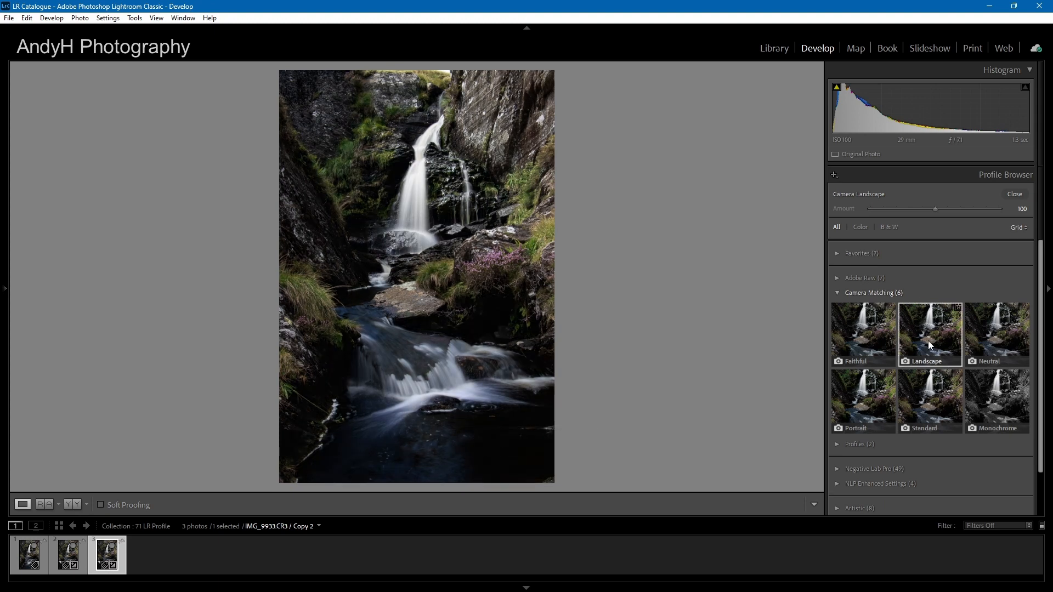
left_click(957, 307)
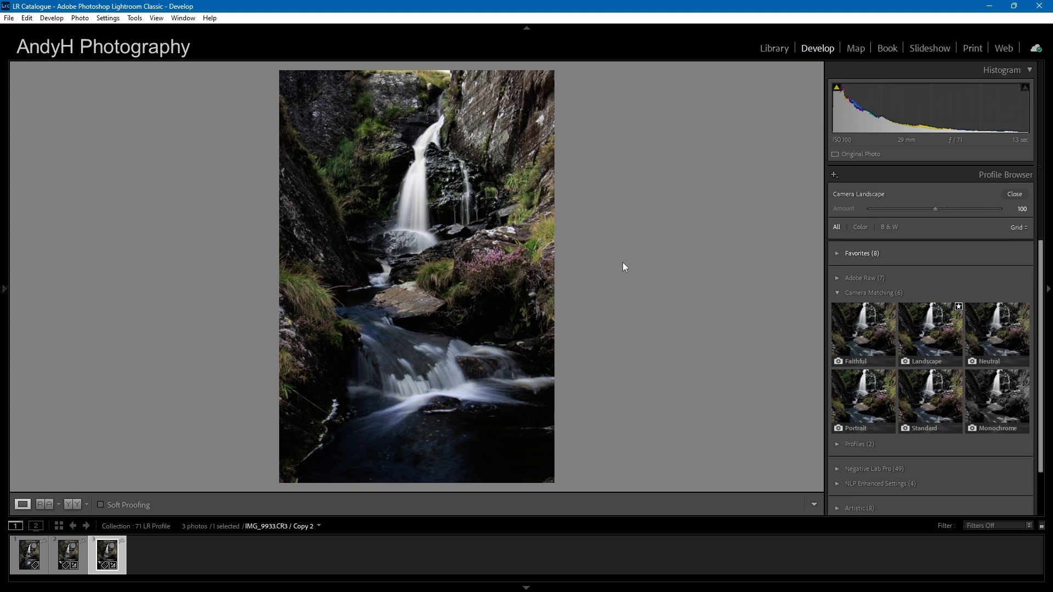
Compare Copy 2 side by side with Copy 1 set as the reference photo
left_click(43, 506)
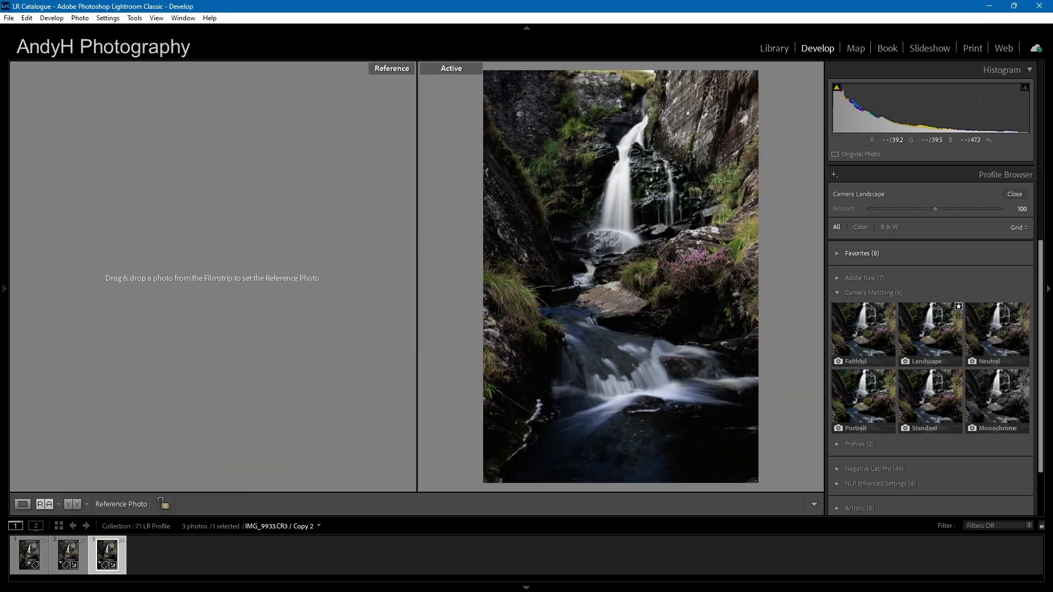
left_click_drag(74, 560, 115, 314)
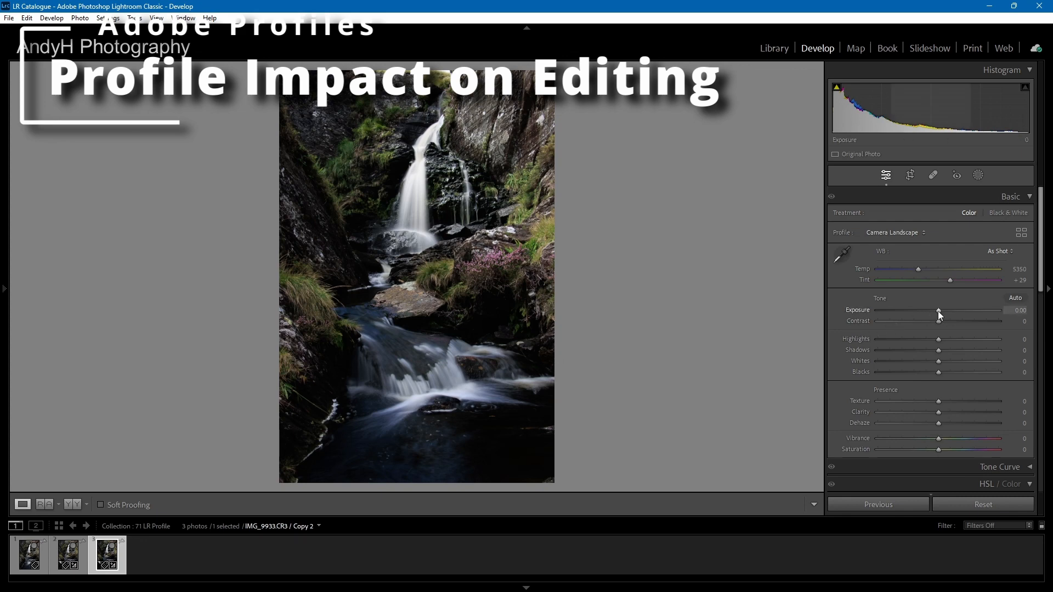
Adjust Copy 2 to Exposure +0.88, Highlights -36, Whites -51, Vibrance +35 and Saturation +12
left_click_drag(937, 311, 916, 339)
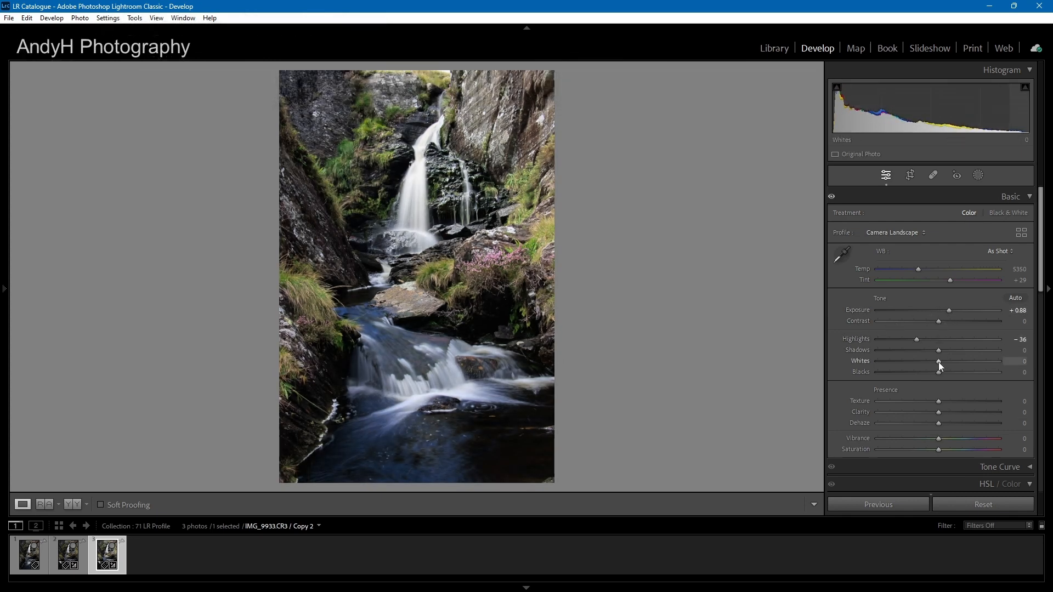
scroll(946, 439, "down", 10)
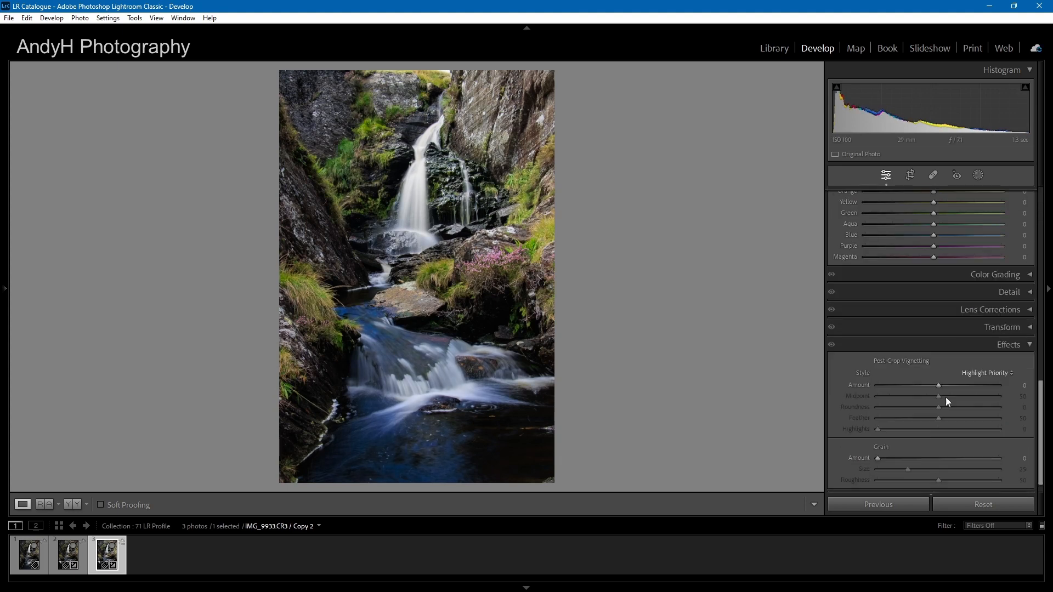
scroll(927, 383, "up", 10)
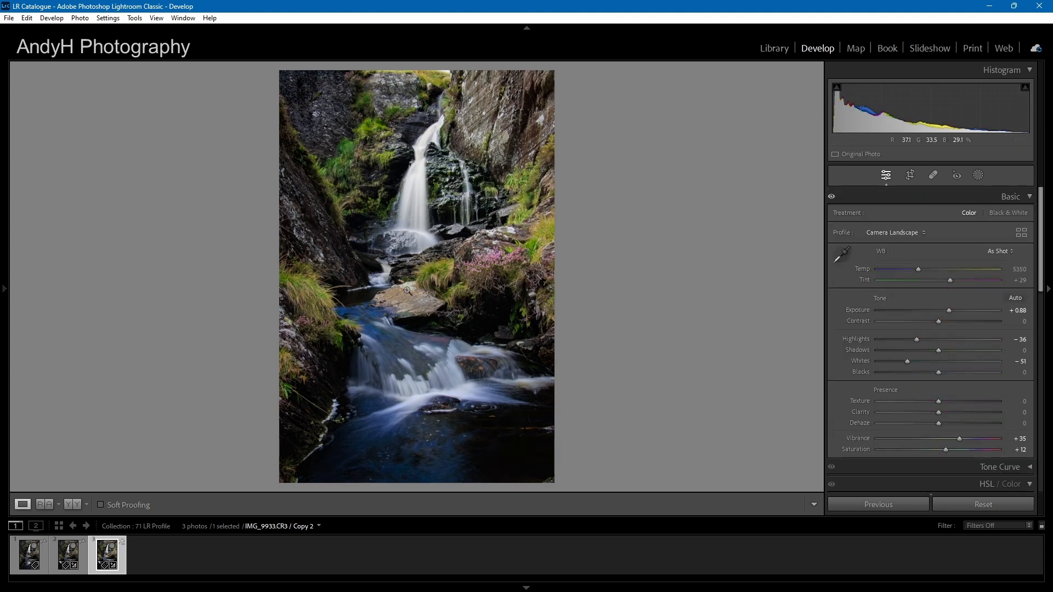
Copy the develop settings of Copy 2, leaving out Treatment & Profile
right_click(112, 555)
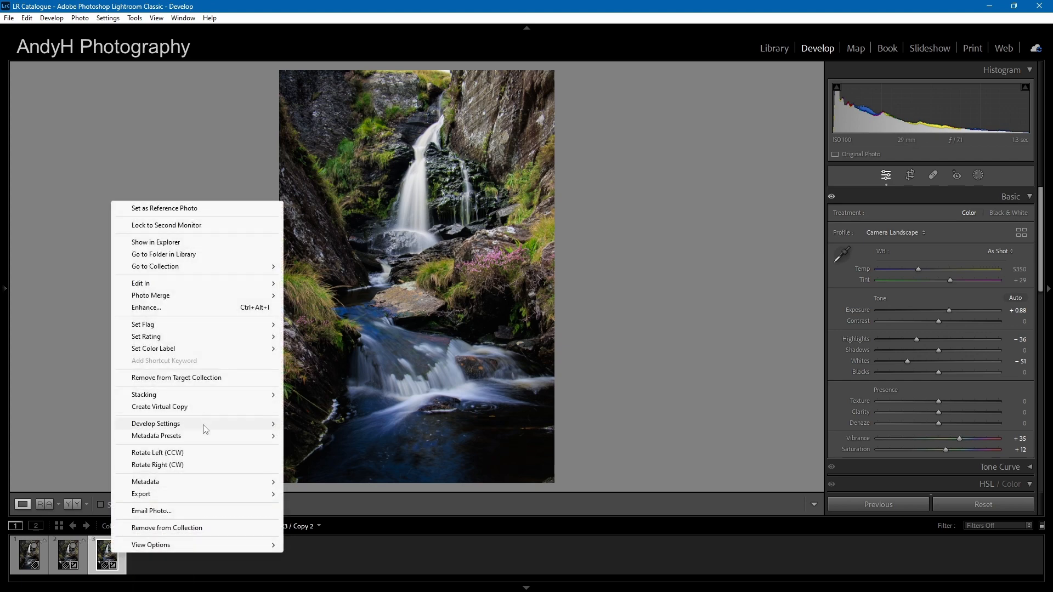
mouse_move(205, 426)
left_click(358, 297)
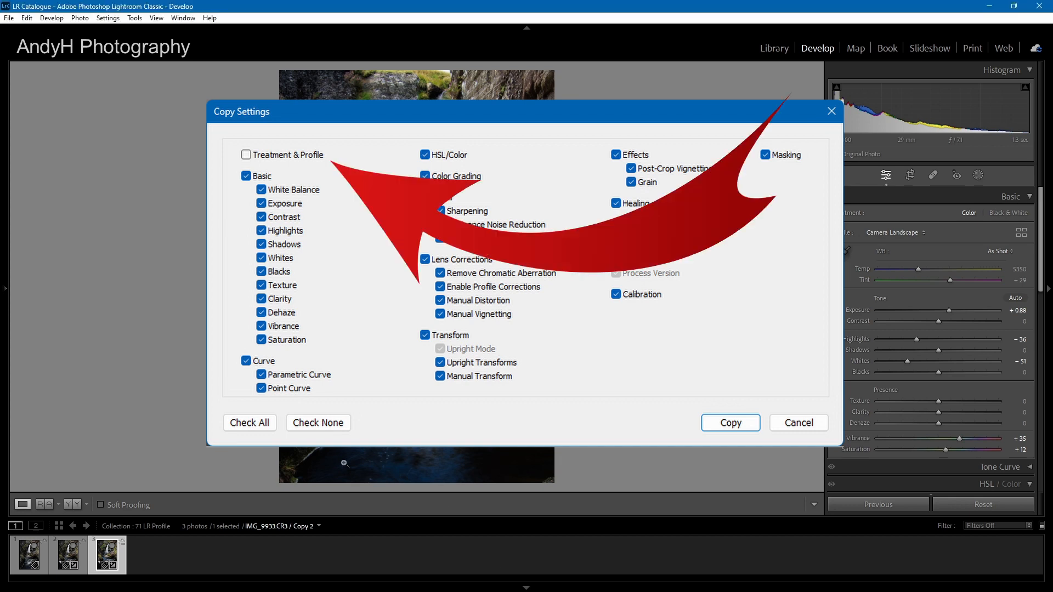
key("Return")
Paste the copied develop settings onto Copy 1
right_click(77, 557)
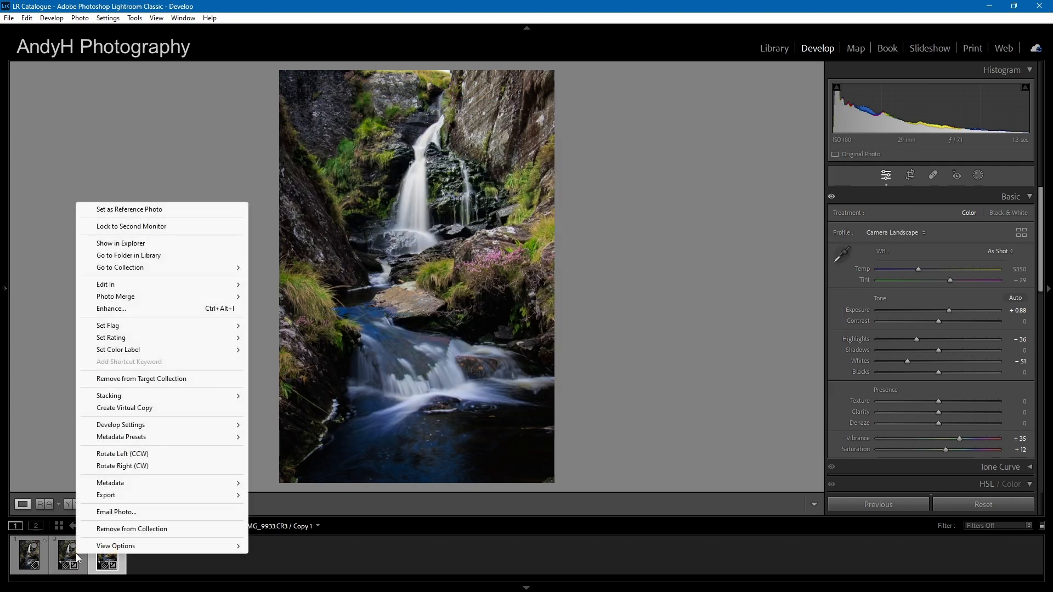
mouse_move(154, 427)
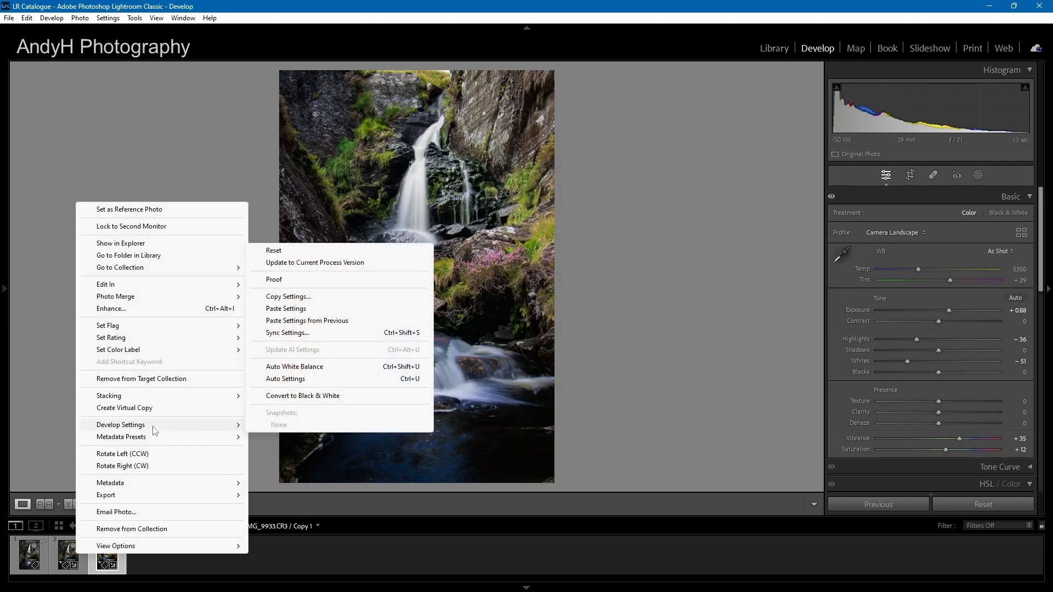
left_click(305, 308)
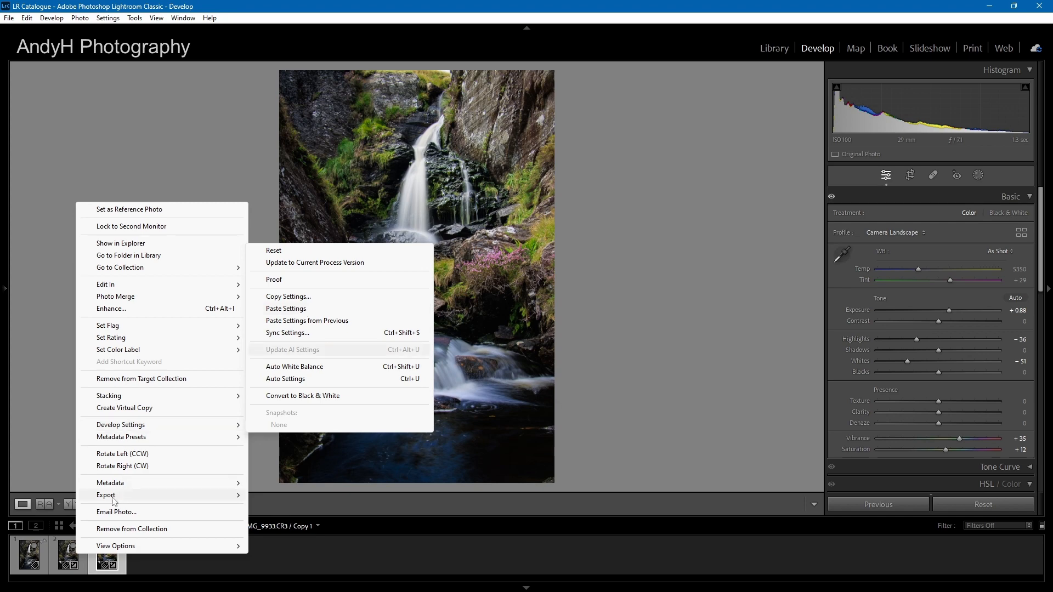
right_click(82, 562)
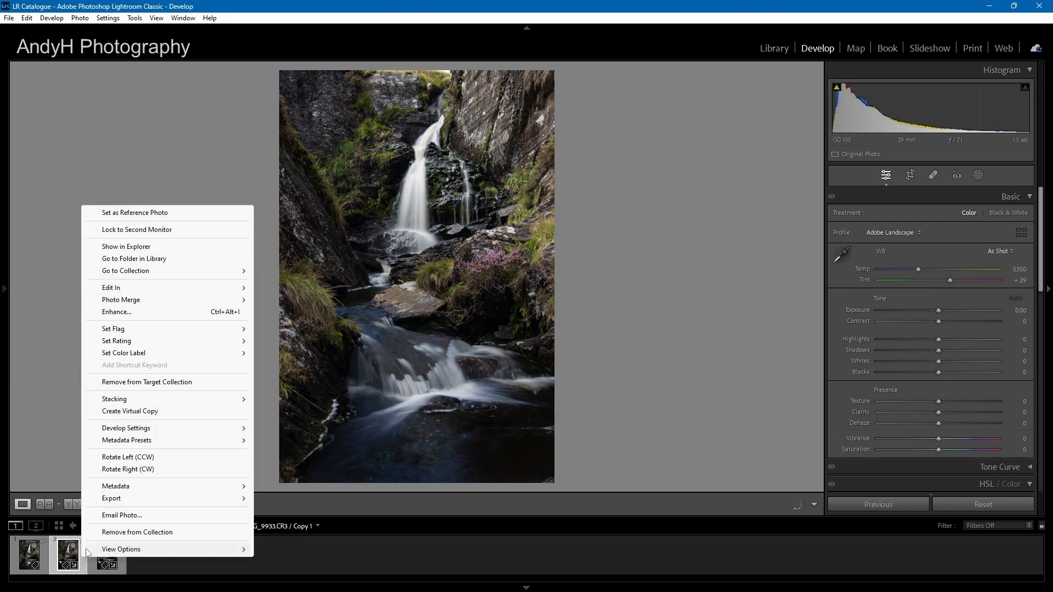
mouse_move(150, 428)
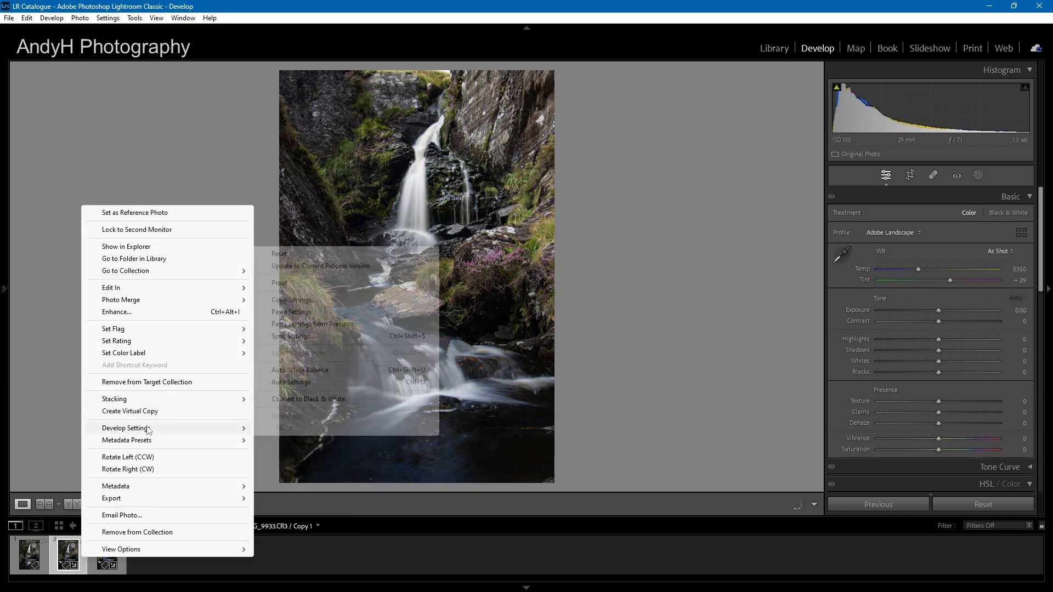
left_click(302, 315)
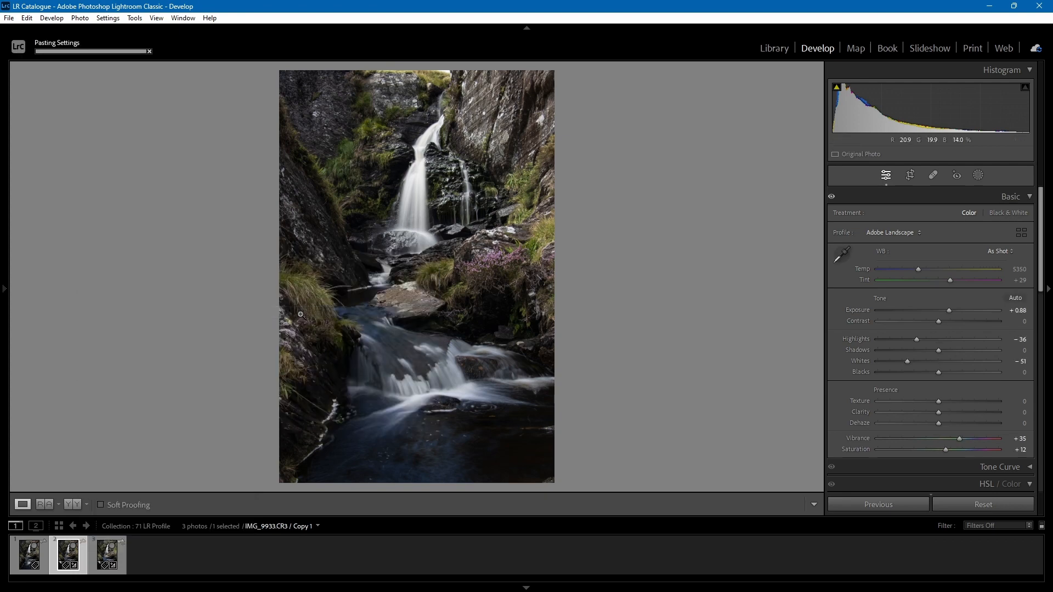
Compare the edited versions side by side, with Copy 1 as the reference photo and Copy 2 as the active photo
left_click(45, 504)
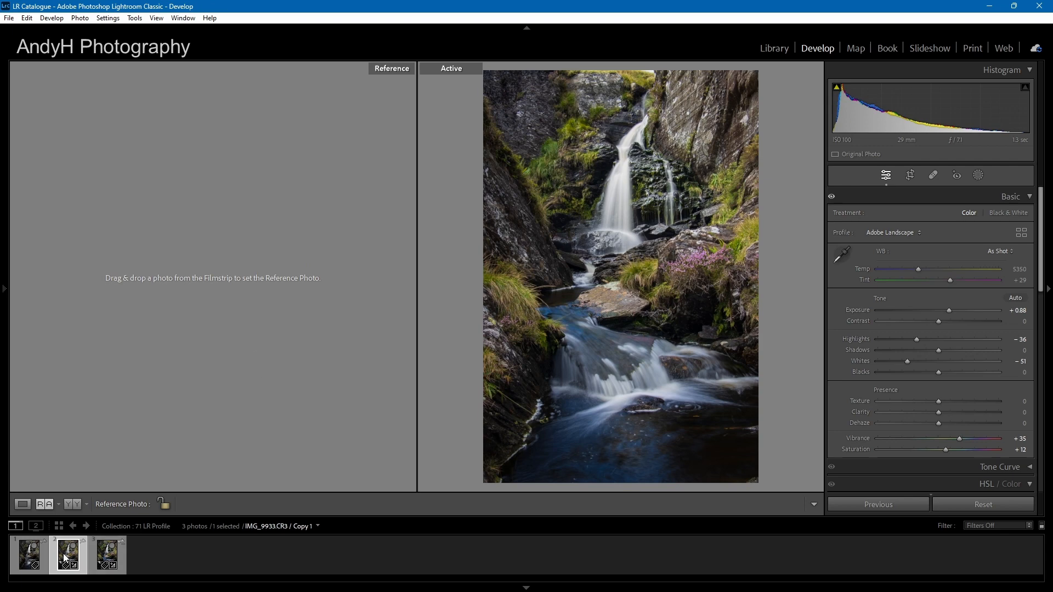
left_click_drag(64, 558, 154, 274)
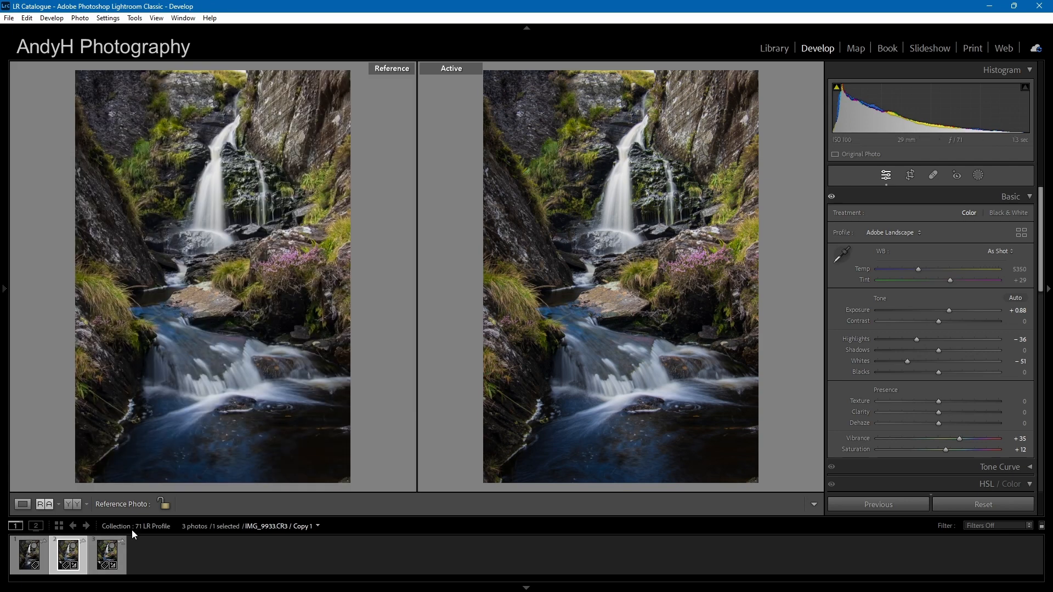
left_click_drag(112, 557, 548, 336)
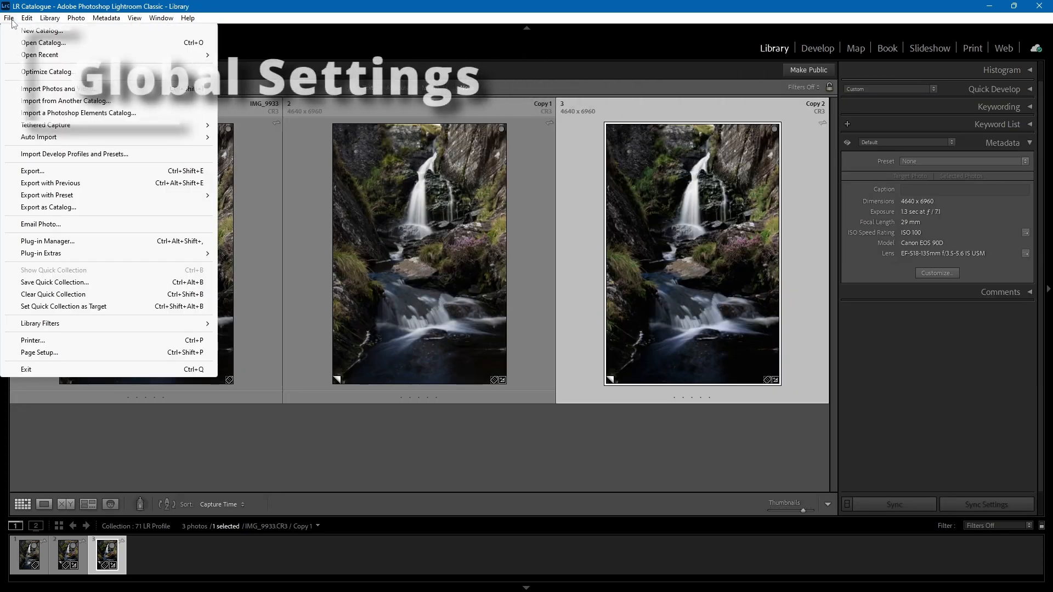
Set the global raw default to Camera Settings in the preset preferences
mouse_move(27, 20)
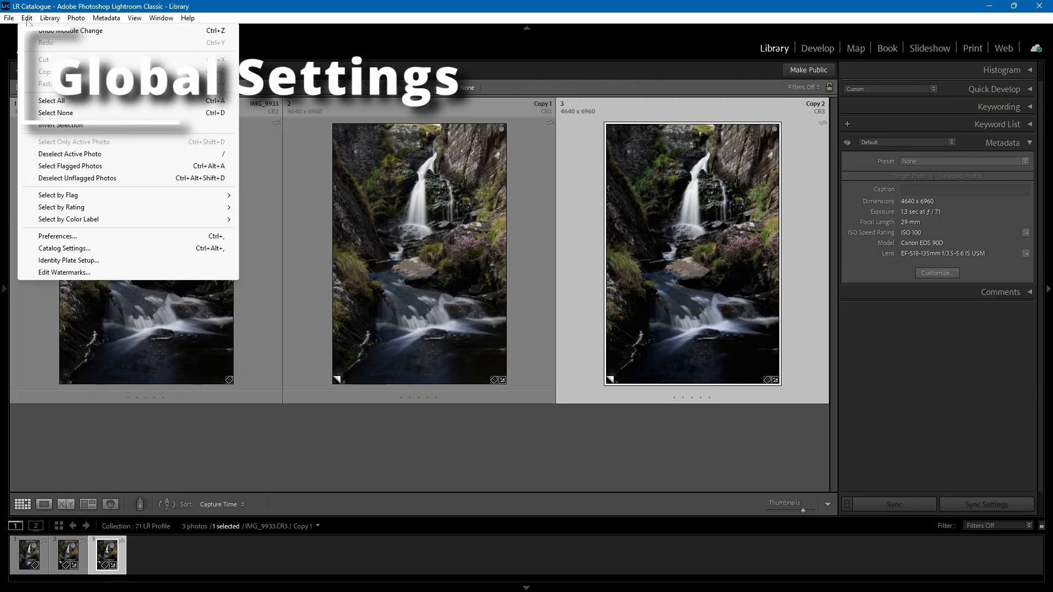
left_click(67, 236)
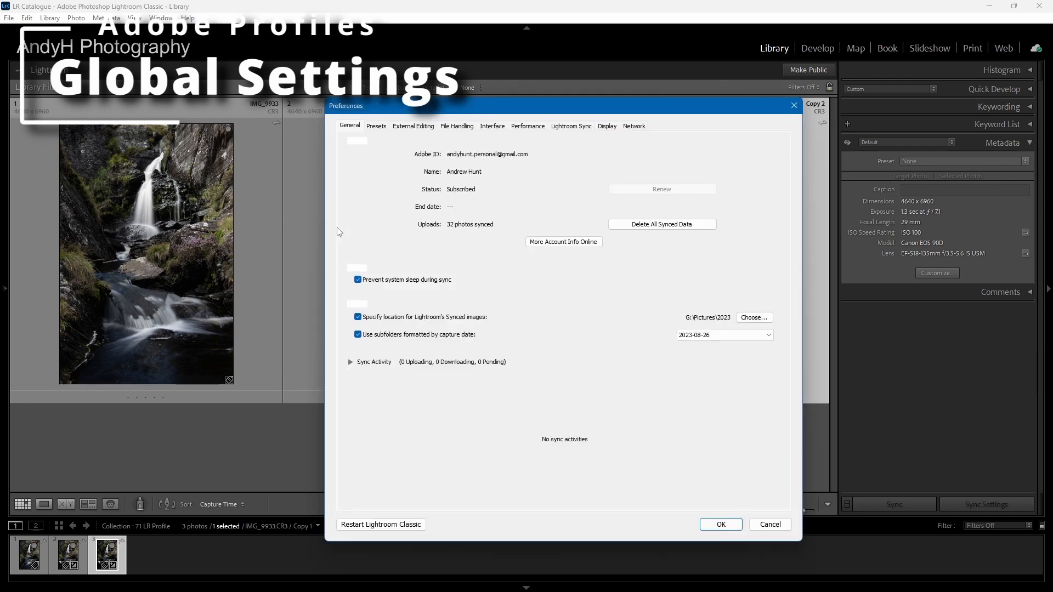
left_click(376, 126)
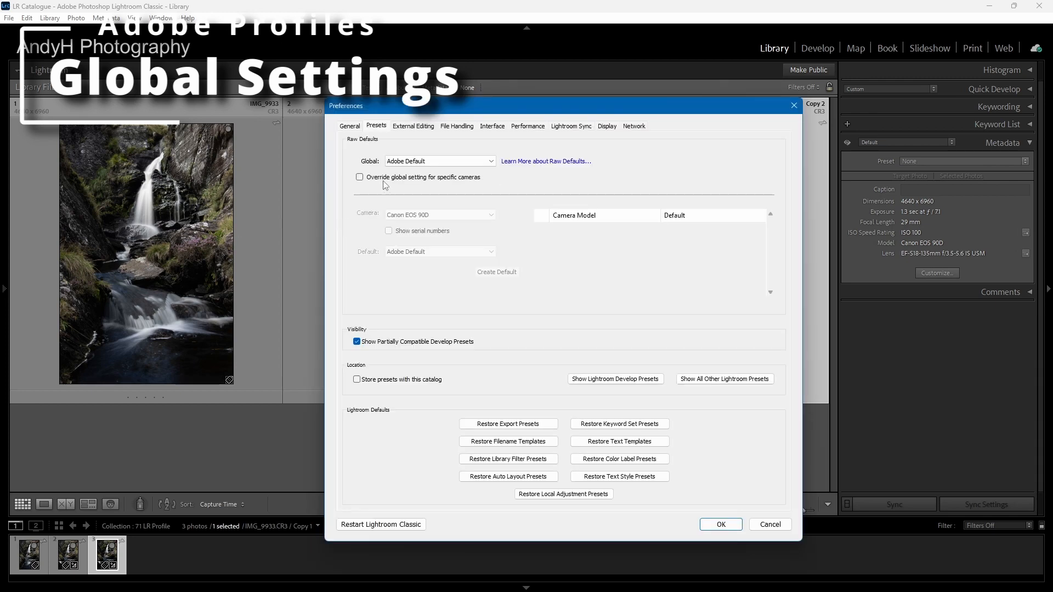
left_click(491, 162)
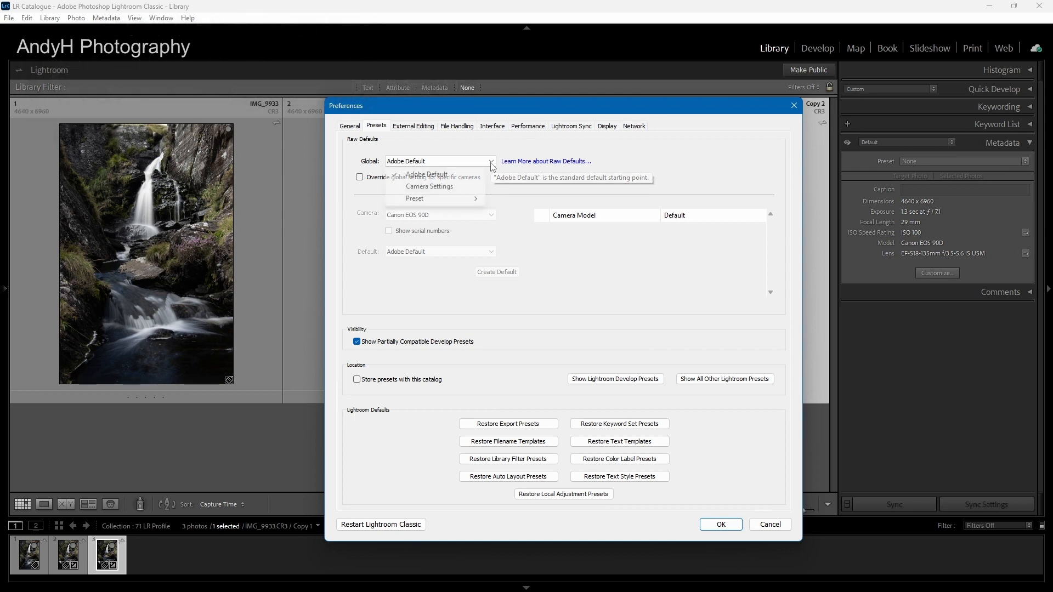
left_click(458, 186)
Enable overriding the global setting for specific cameras and choose Camera Settings as the default for the Canon EOS 90D
left_click(361, 177)
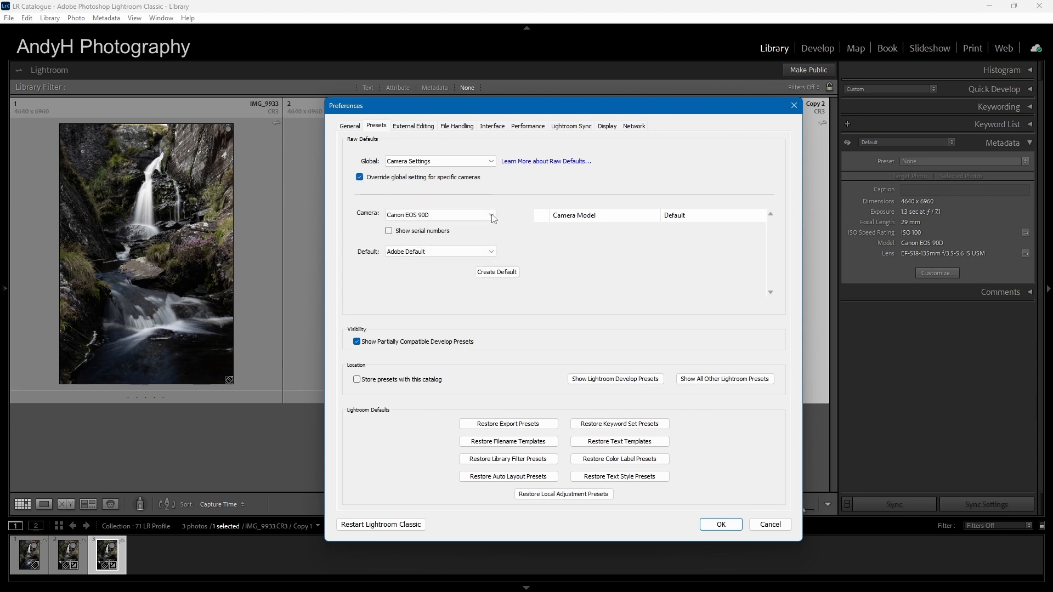
left_click(491, 215)
left_click(492, 252)
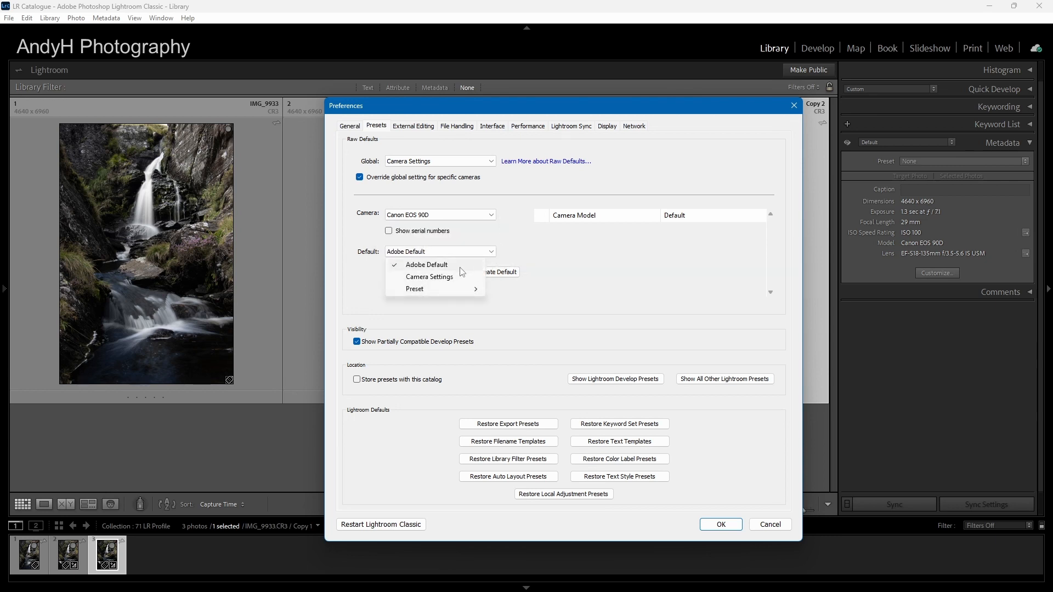
left_click(453, 277)
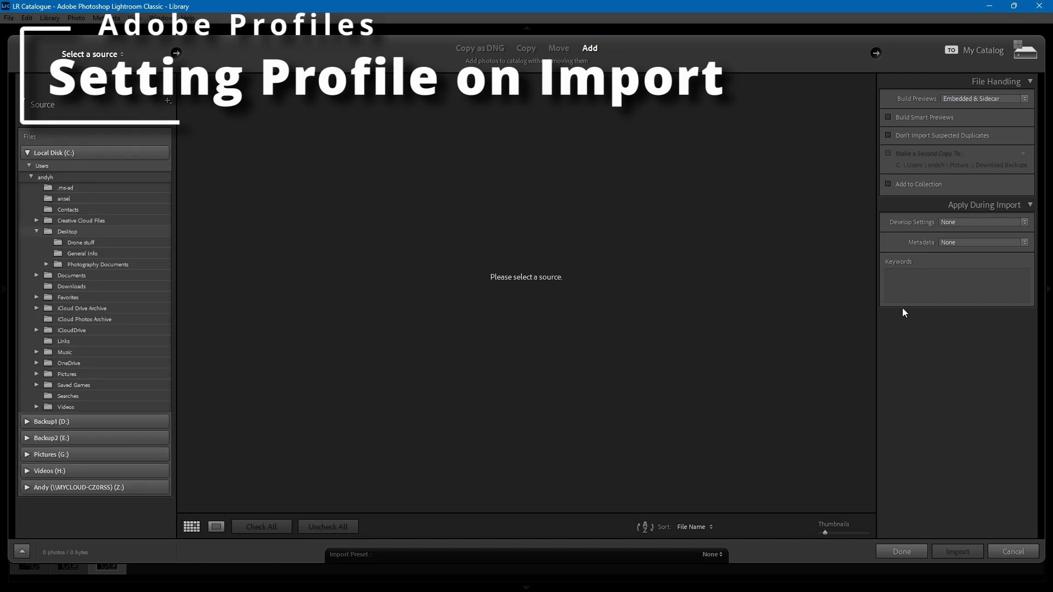
Set the develop settings applied during import to the Camera Settings default
left_click(1025, 222)
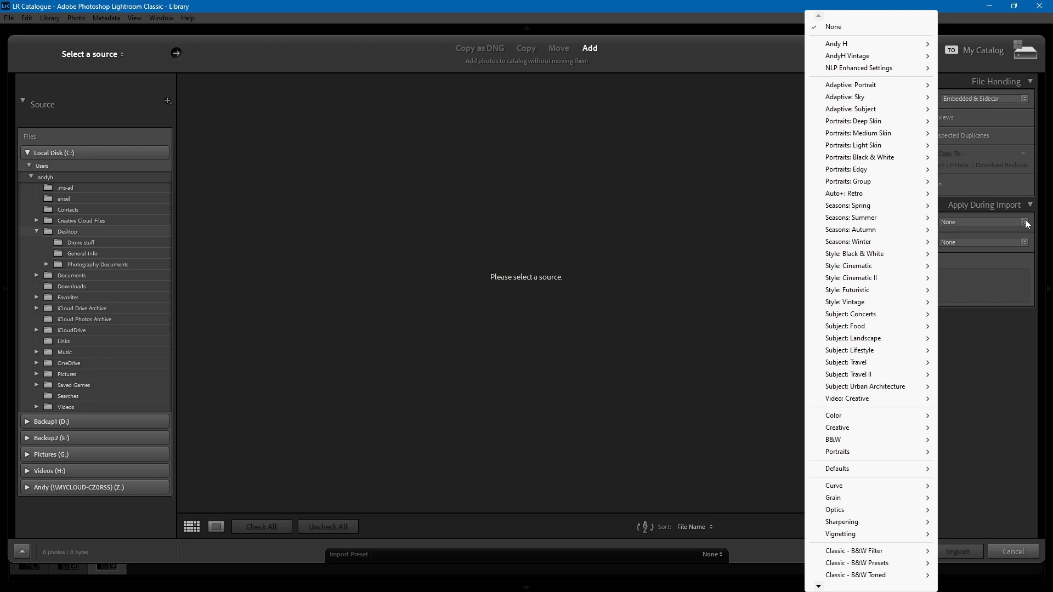
left_click(1027, 224)
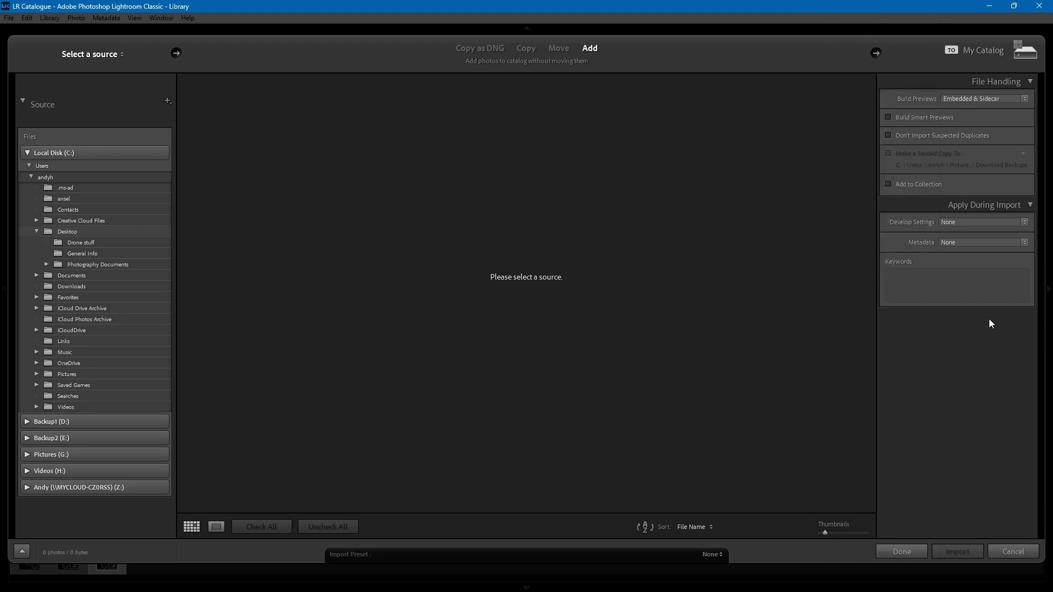
left_click(1026, 224)
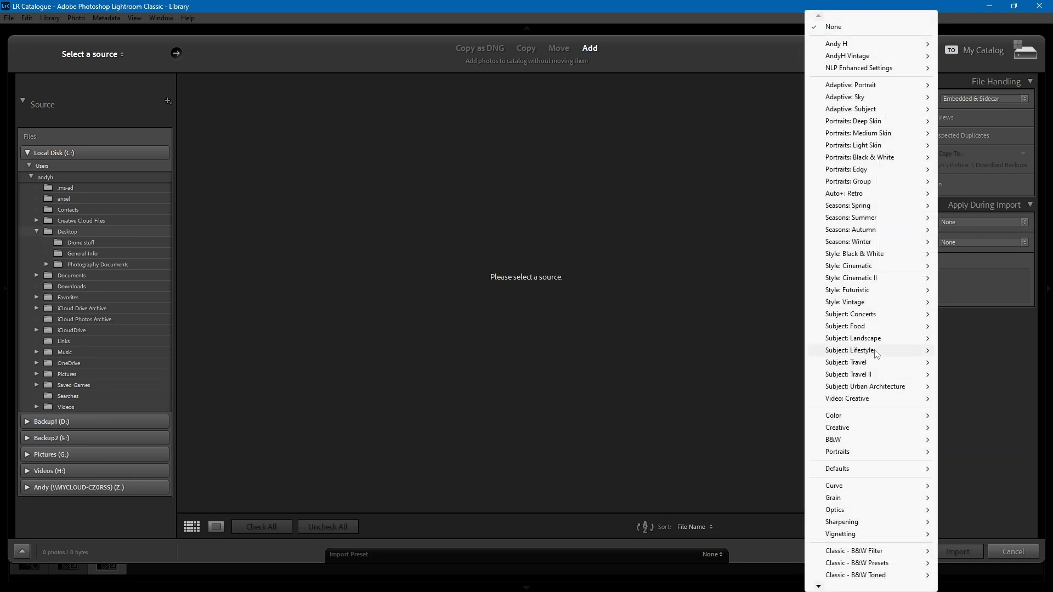
mouse_move(858, 469)
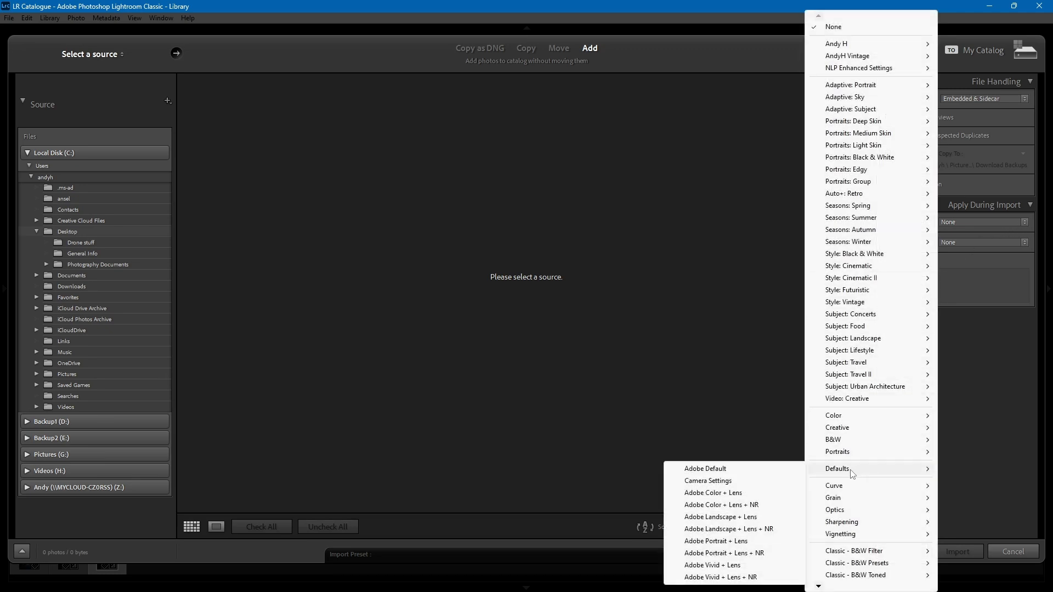
left_click(736, 481)
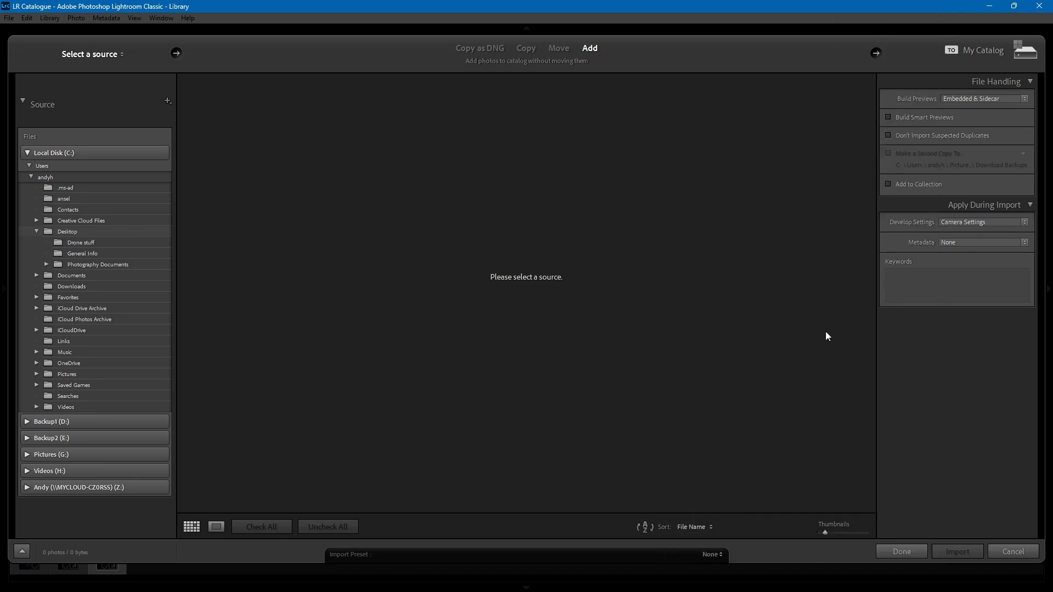